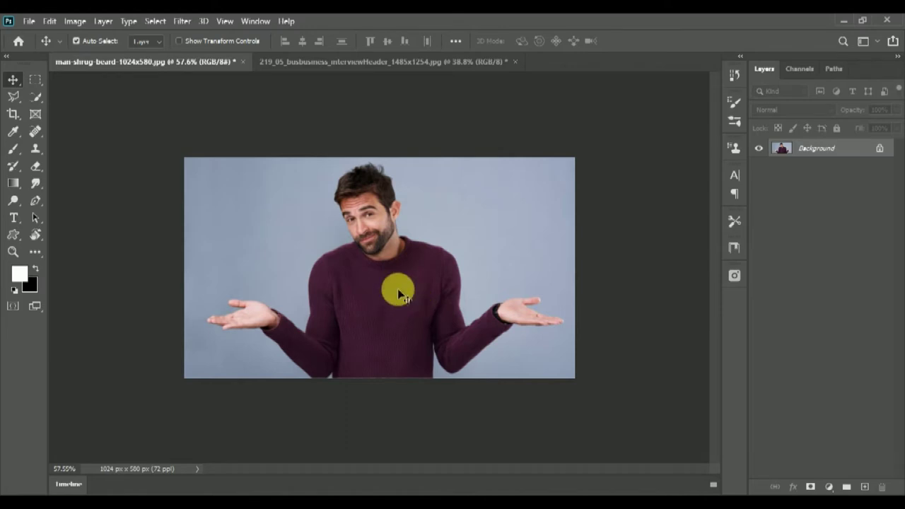
Step: Add a Hue/Saturation adjustment layer to the sweater photo
{"action": "scroll", "coordinate": [397, 289], "scroll_direction": "up", "scroll_amount": 3}
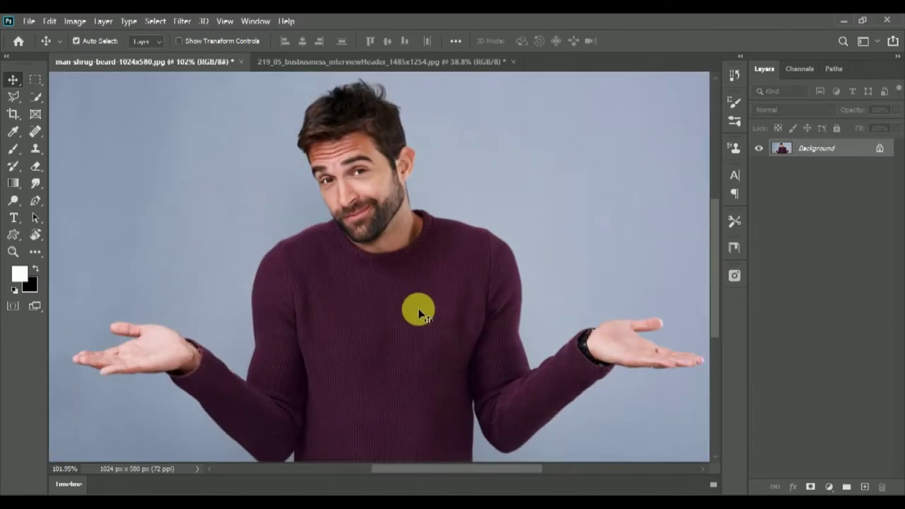
{"action": "scroll", "coordinate": [418, 308], "scroll_direction": "down", "scroll_amount": 1}
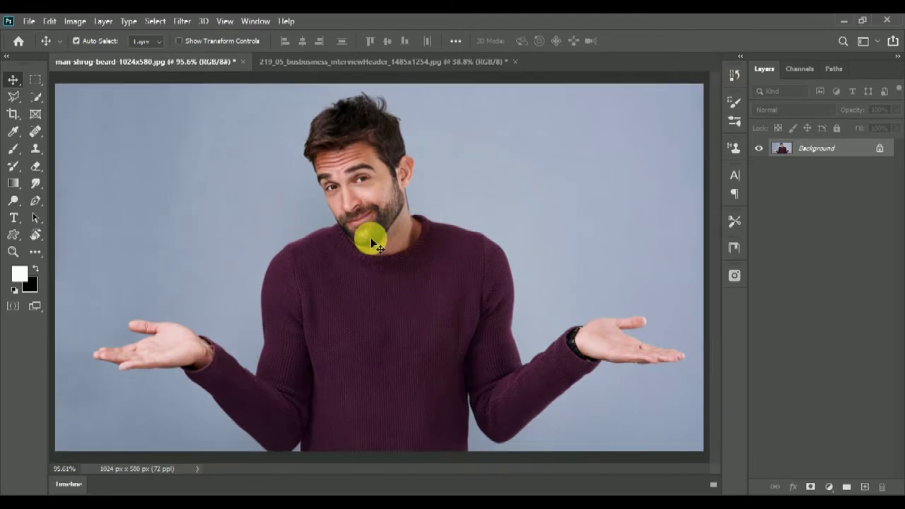
{"action": "left_click", "coordinate": [829, 487]}
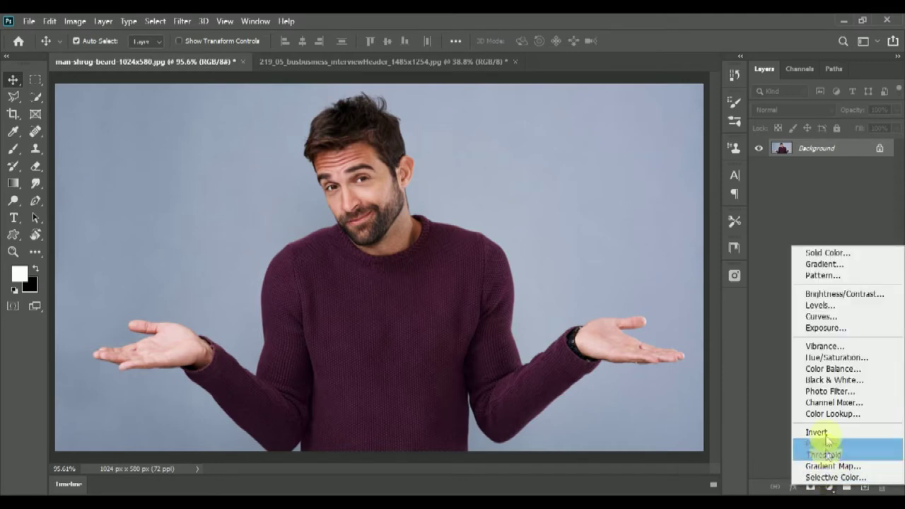
{"action": "left_click", "coordinate": [842, 358]}
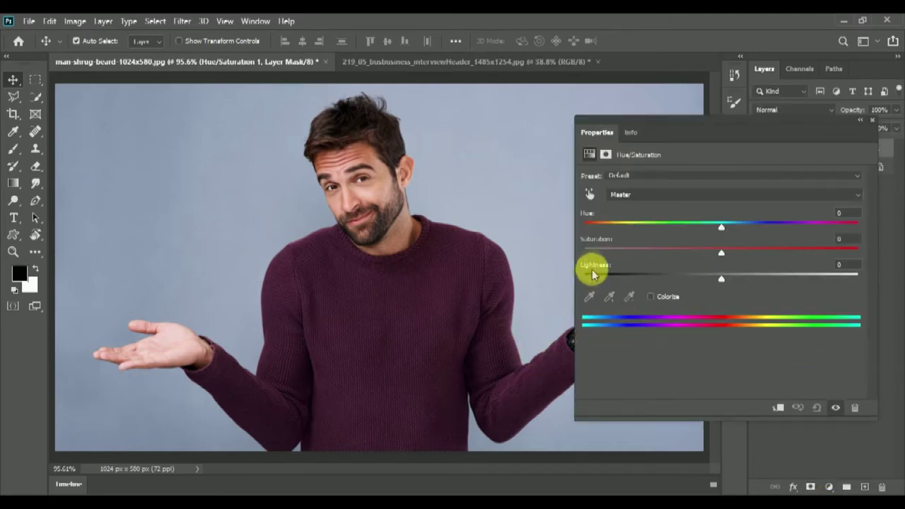
Step: Target the sweater's Reds and push them to Hue +180 and Saturation +100
{"action": "left_click", "coordinate": [589, 197]}
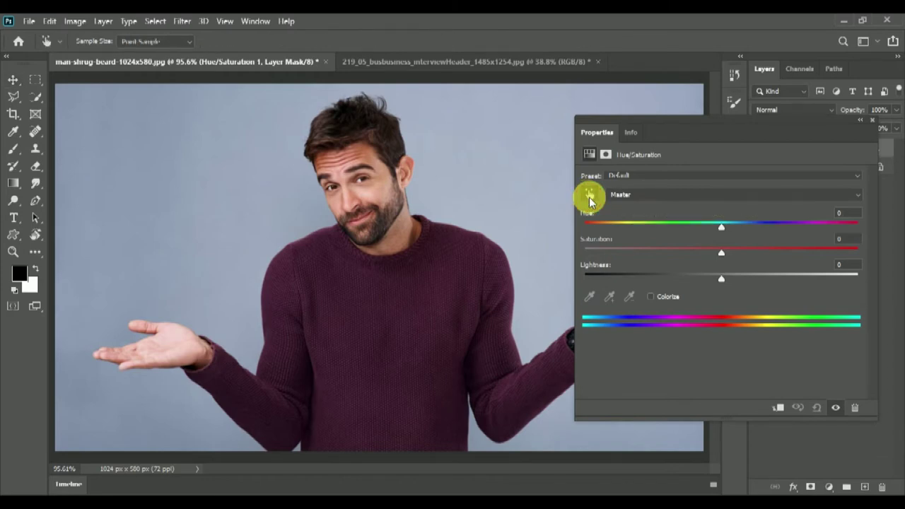
{"action": "left_click", "coordinate": [353, 305]}
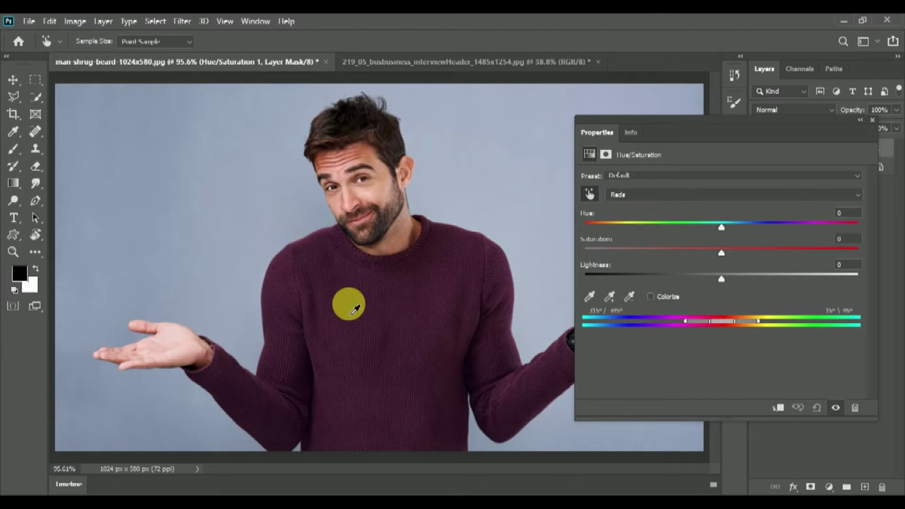
{"action": "left_click", "coordinate": [847, 215]}
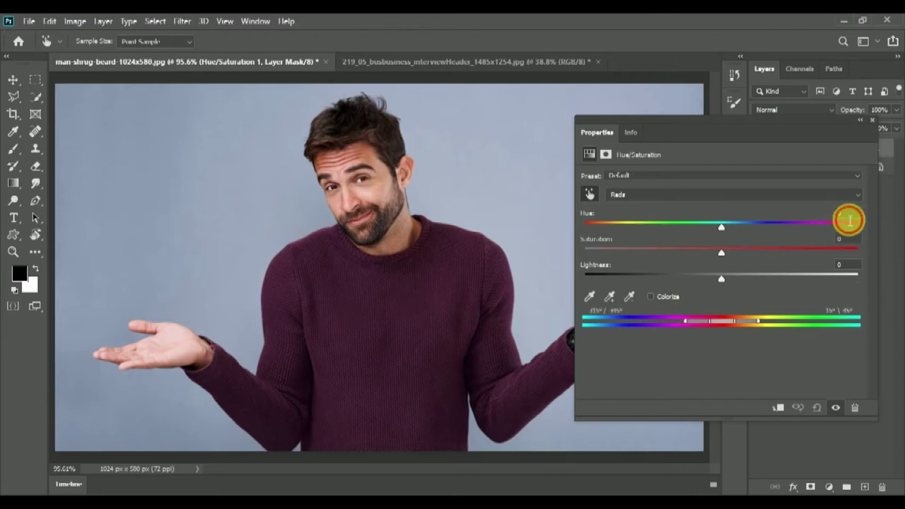
{"action": "left_click_drag", "start_coordinate": [721, 226], "coordinate": [876, 233]}
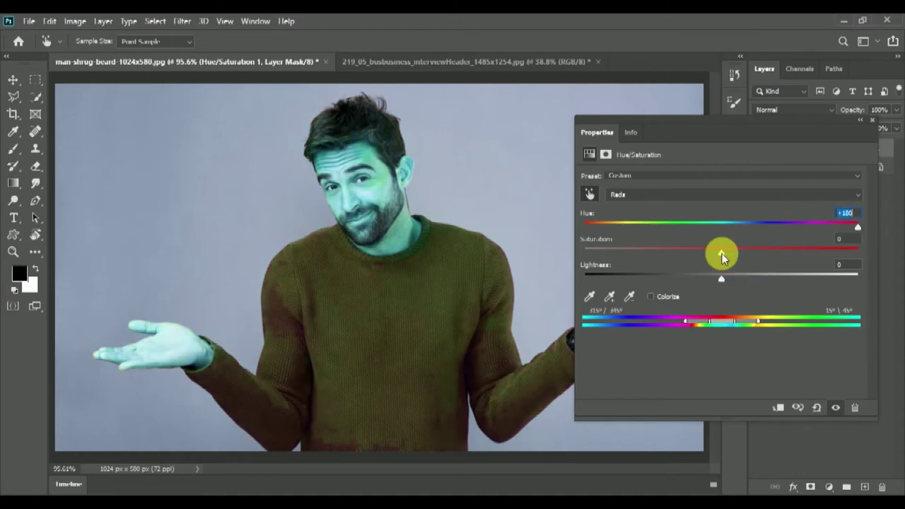
{"action": "left_click_drag", "start_coordinate": [721, 252], "coordinate": [882, 258]}
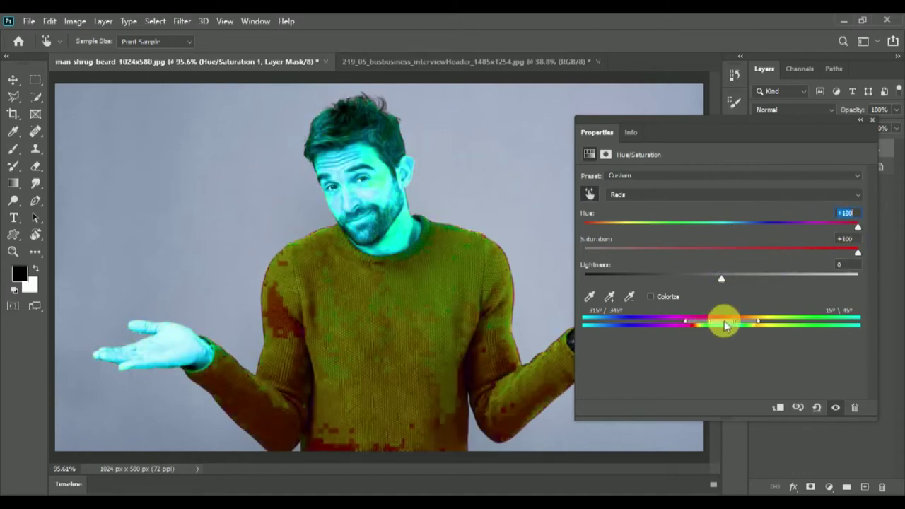
Step: Narrow the Reds range to spare skin tones, set Saturation to 0, and fine-tune the hue
{"action": "left_click_drag", "start_coordinate": [724, 320], "coordinate": [706, 320]}
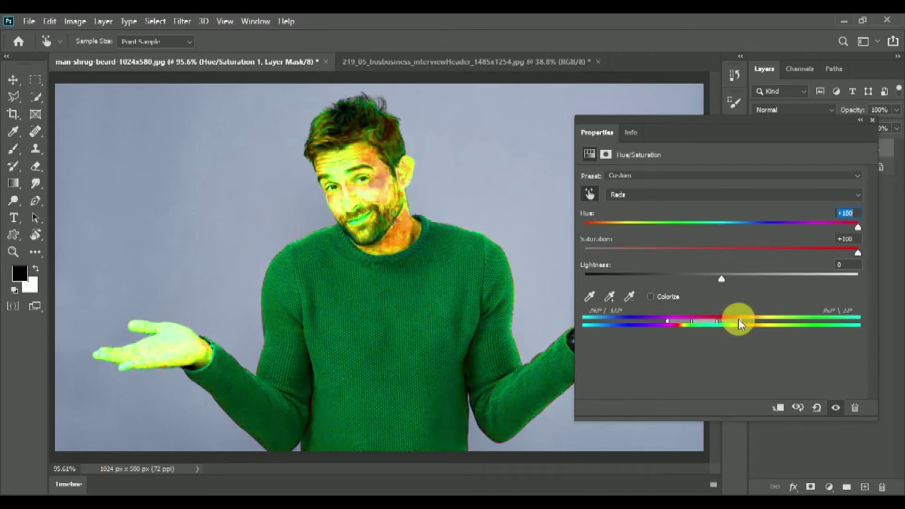
{"action": "left_click_drag", "start_coordinate": [738, 320], "coordinate": [703, 326]}
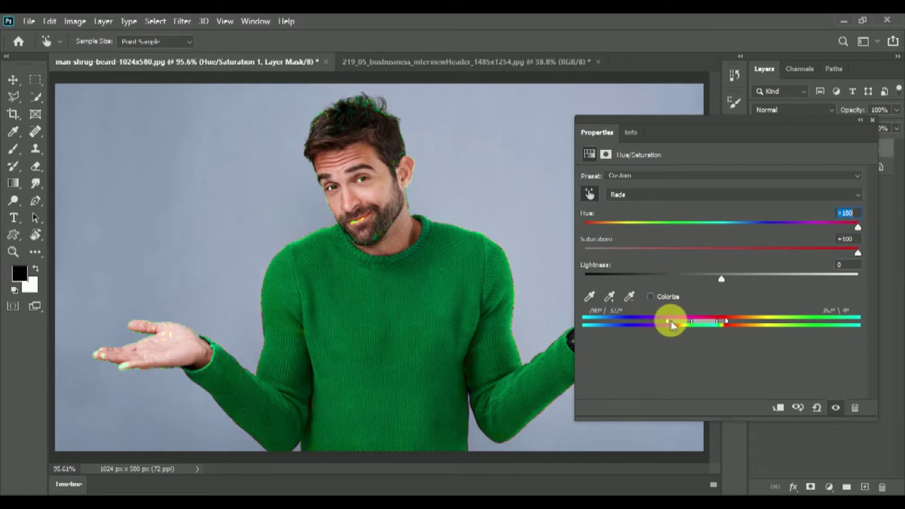
{"action": "left_click_drag", "start_coordinate": [666, 320], "coordinate": [673, 320]}
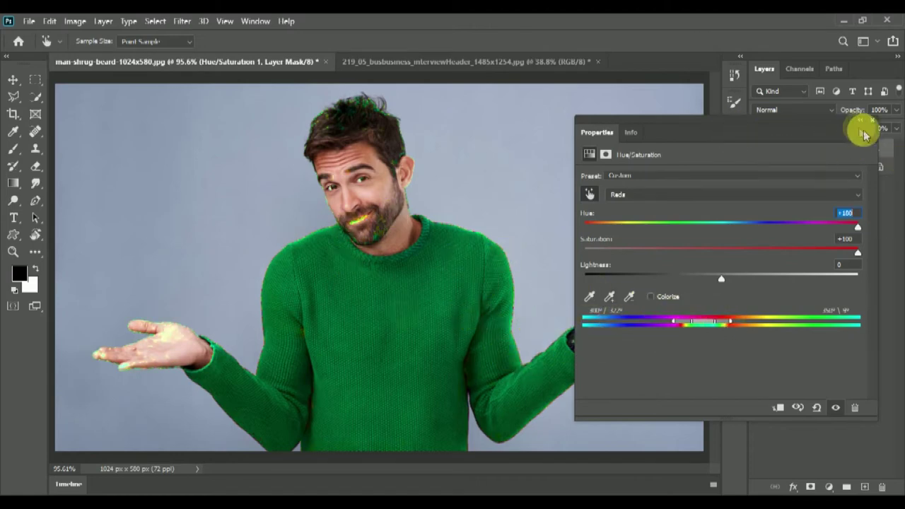
{"action": "left_click", "coordinate": [847, 239]}
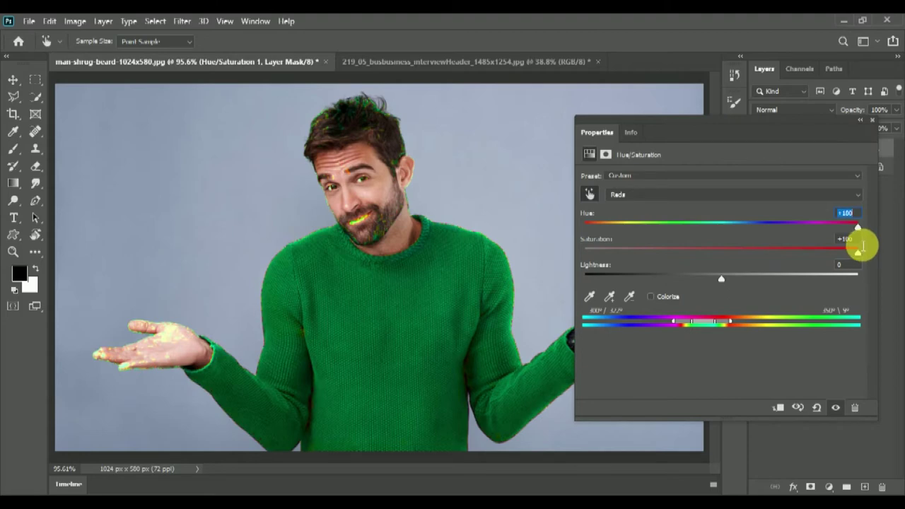
{"action": "type", "text": "0"}
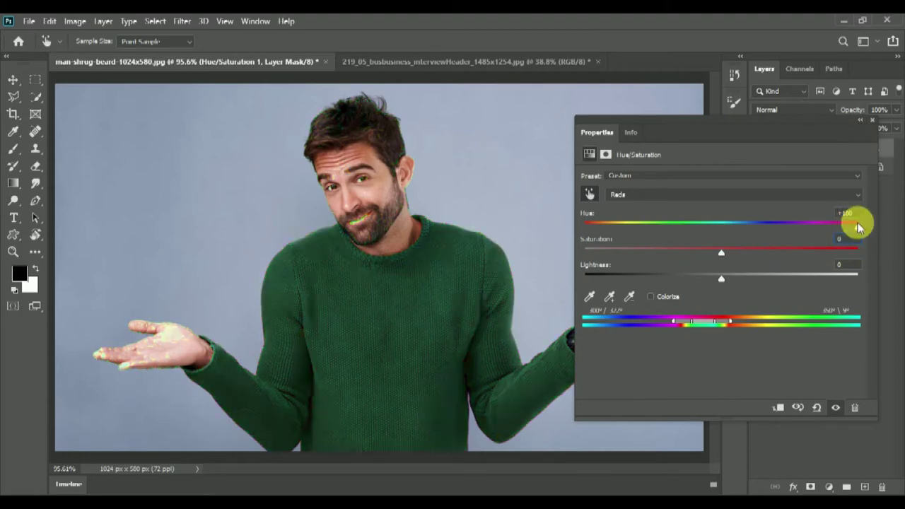
{"action": "left_click_drag", "start_coordinate": [859, 228], "coordinate": [357, 244]}
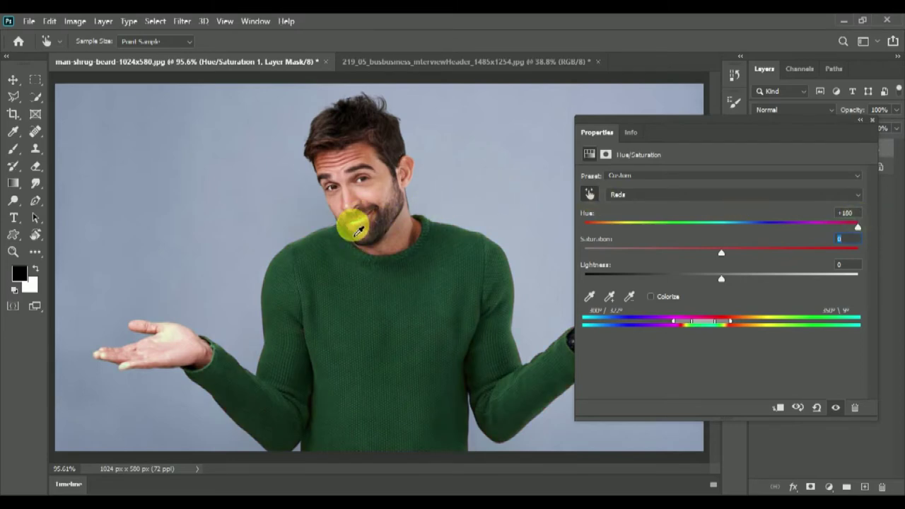
{"action": "scroll", "coordinate": [357, 222], "scroll_direction": "up", "scroll_amount": 1}
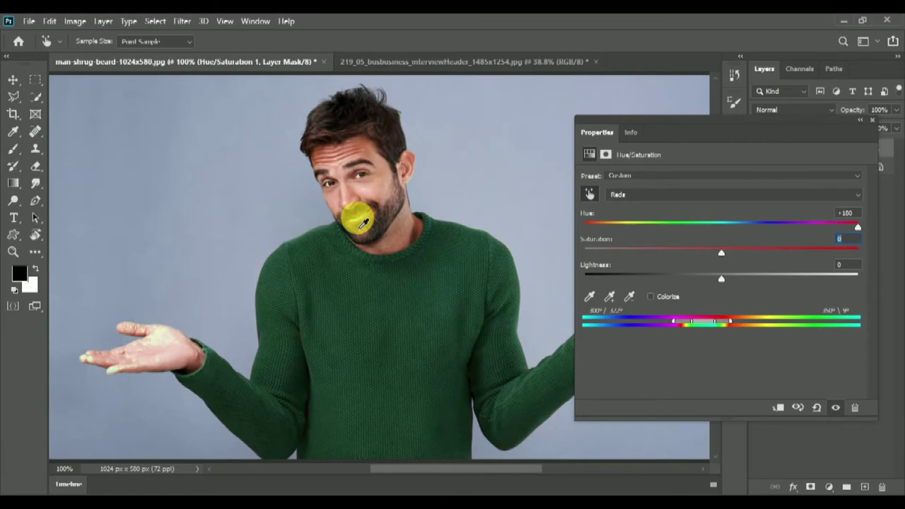
{"action": "scroll", "coordinate": [362, 224], "scroll_direction": "up", "scroll_amount": 5}
{"action": "scroll", "coordinate": [410, 337], "scroll_direction": "down", "scroll_amount": 1}
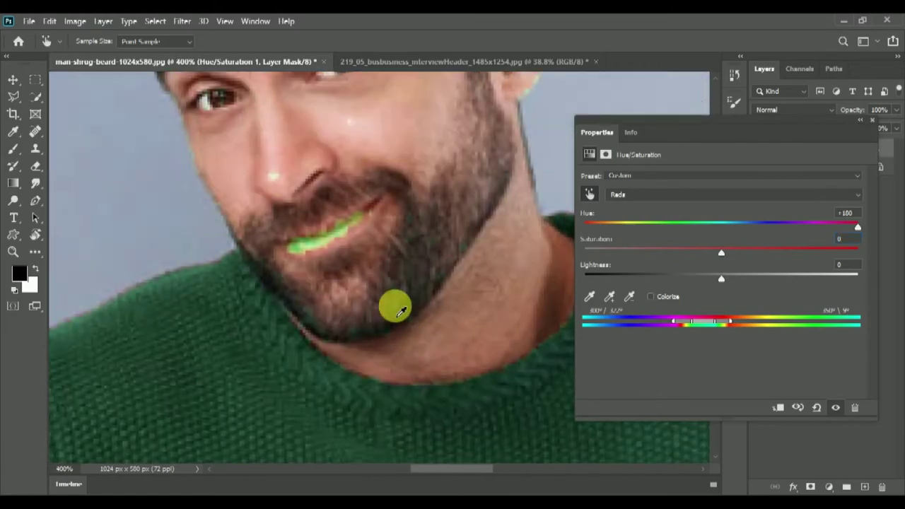
{"action": "scroll", "coordinate": [399, 311], "scroll_direction": "down", "scroll_amount": 2}
{"action": "scroll", "coordinate": [399, 311], "scroll_direction": "down", "scroll_amount": 3}
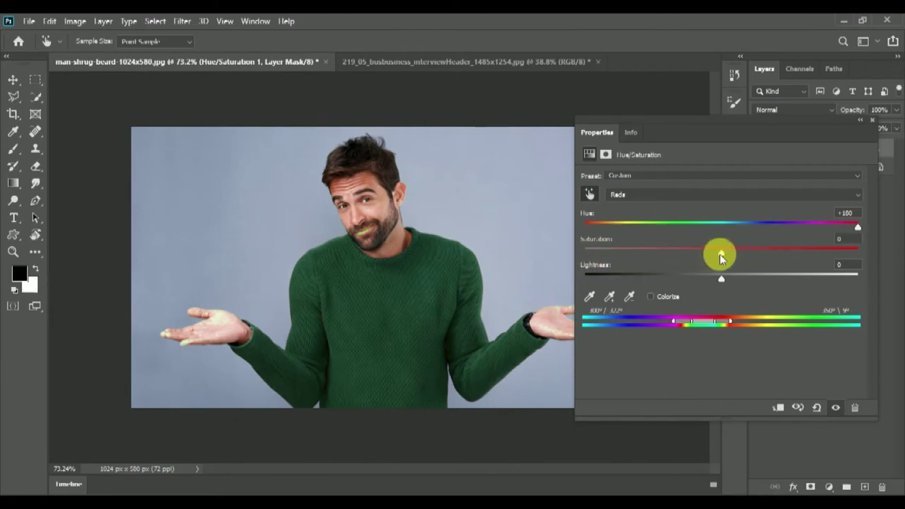
Step: Retune the Reds to Hue +136 and Saturation +64, then collapse the Properties panel
{"action": "left_click_drag", "start_coordinate": [858, 230], "coordinate": [833, 239]}
{"action": "left_click_drag", "start_coordinate": [721, 252], "coordinate": [793, 254]}
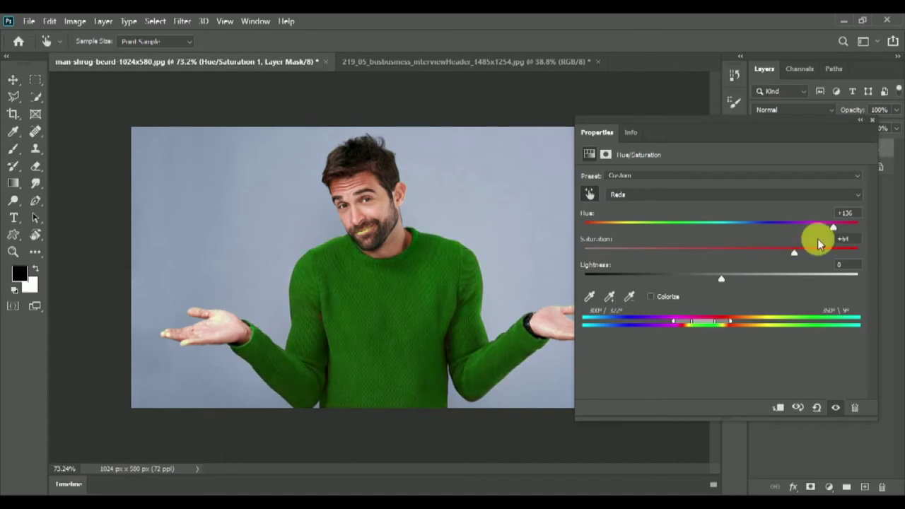
{"action": "left_click", "coordinate": [875, 125]}
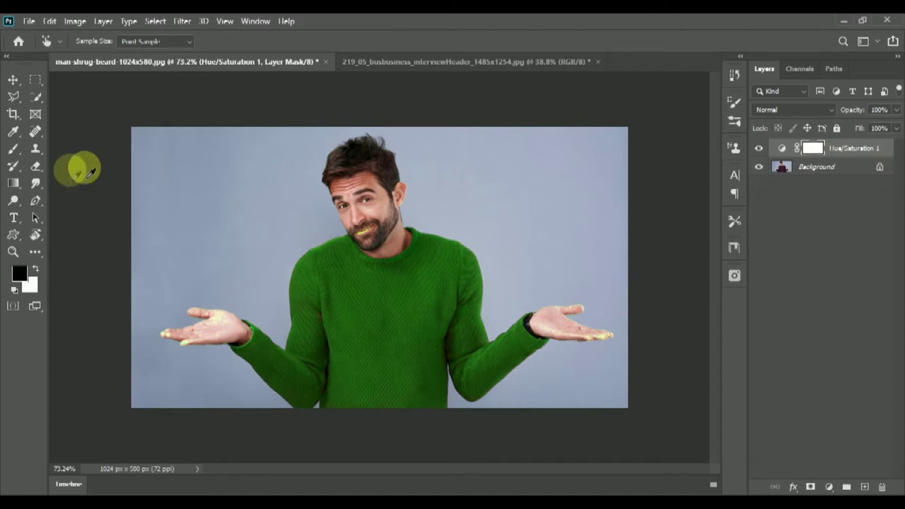
Step: Prepare the Brush tool with a black foreground and a Soft Round brush
{"action": "left_click", "coordinate": [11, 149]}
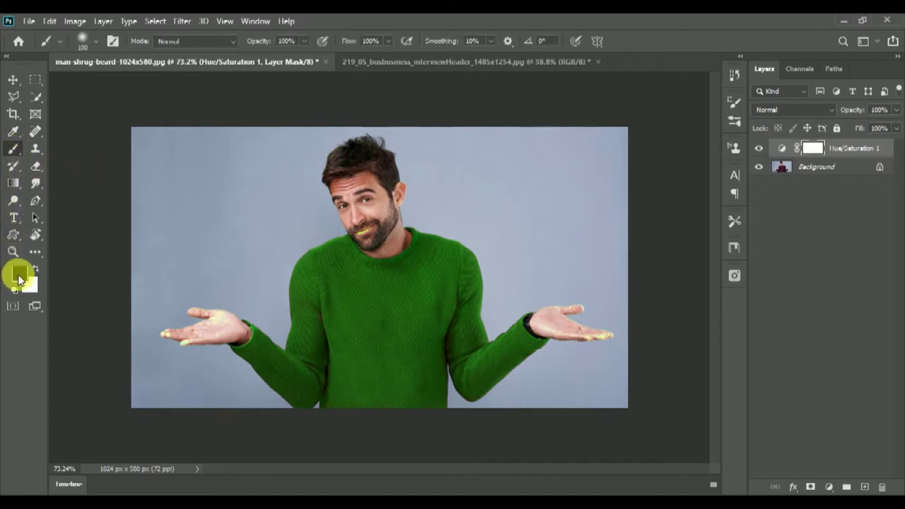
{"action": "left_click", "coordinate": [15, 289]}
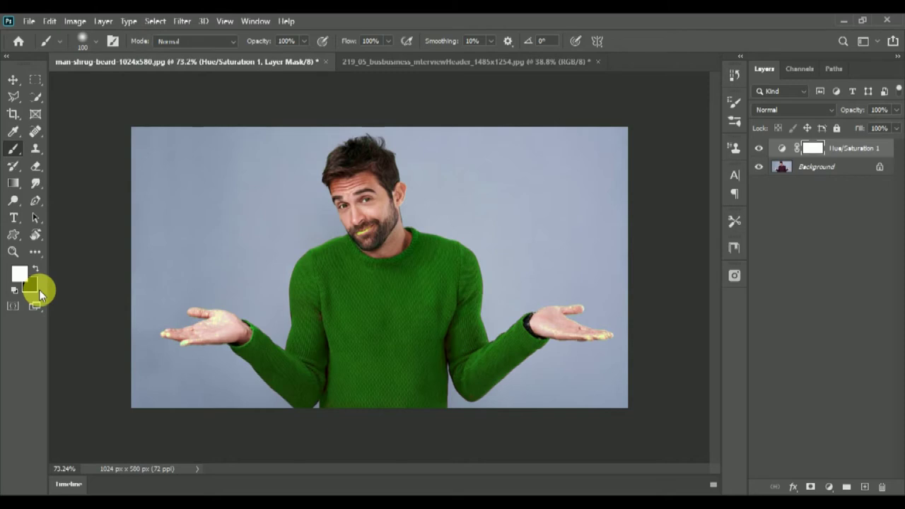
{"action": "key", "text": "x"}
{"action": "key", "text": "x"}
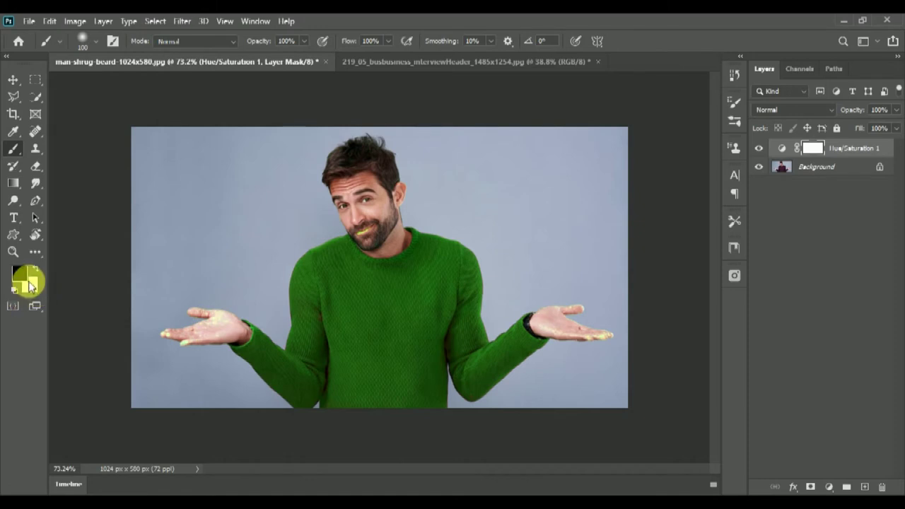
{"action": "left_click", "coordinate": [21, 276]}
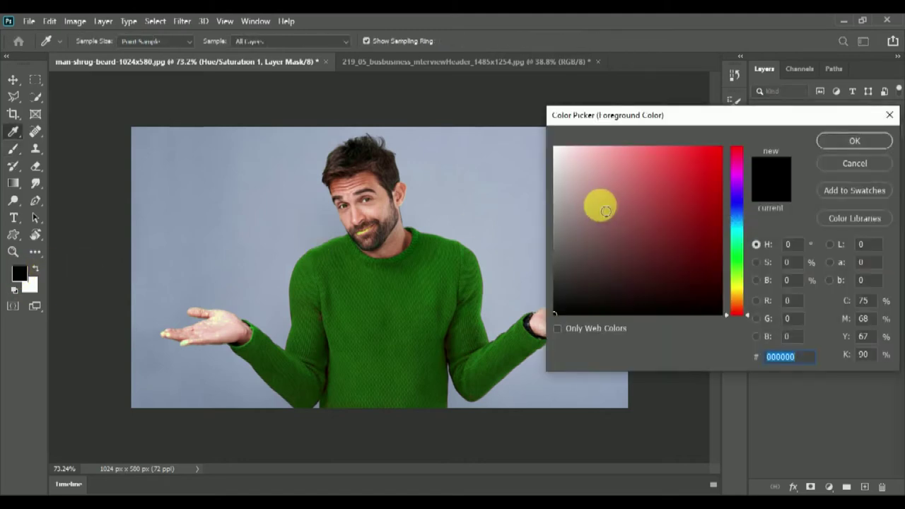
{"action": "key", "text": "Escape"}
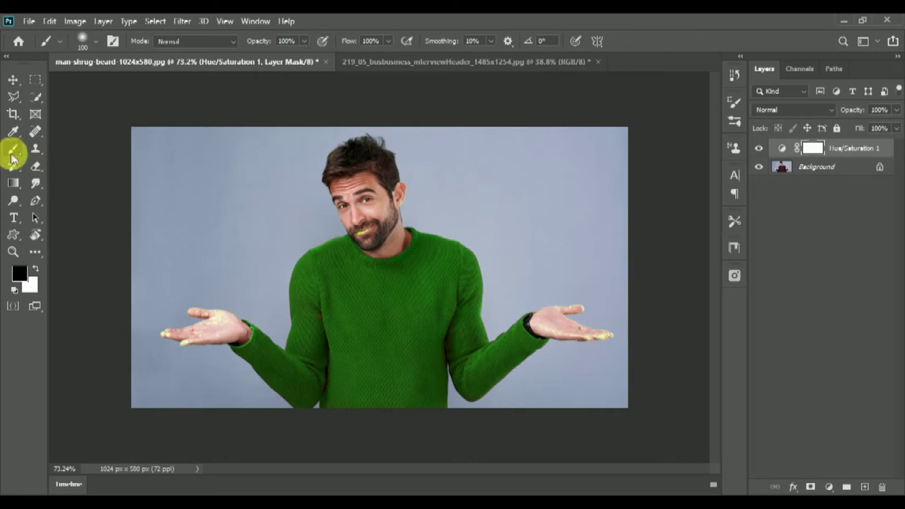
{"action": "right_click", "coordinate": [352, 209]}
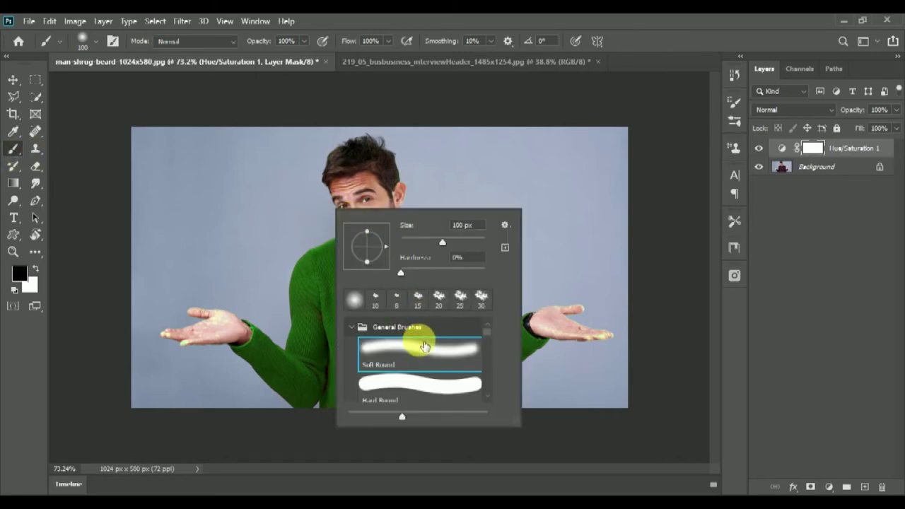
{"action": "left_click", "coordinate": [423, 352]}
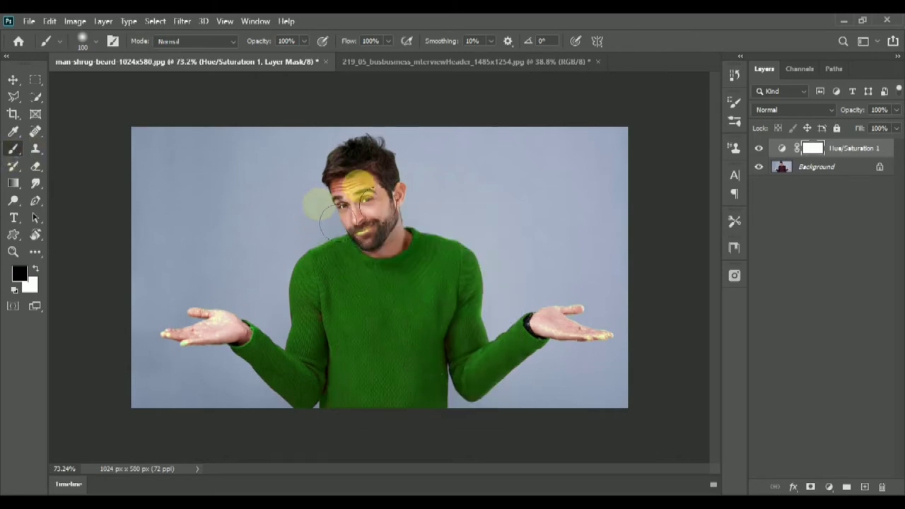
Step: Paint black into the Hue/Saturation 1 mask over the raised hand to restore skin colour
{"action": "scroll", "coordinate": [375, 221], "scroll_direction": "up", "scroll_amount": 2}
{"action": "scroll", "coordinate": [375, 220], "scroll_direction": "up", "scroll_amount": 2}
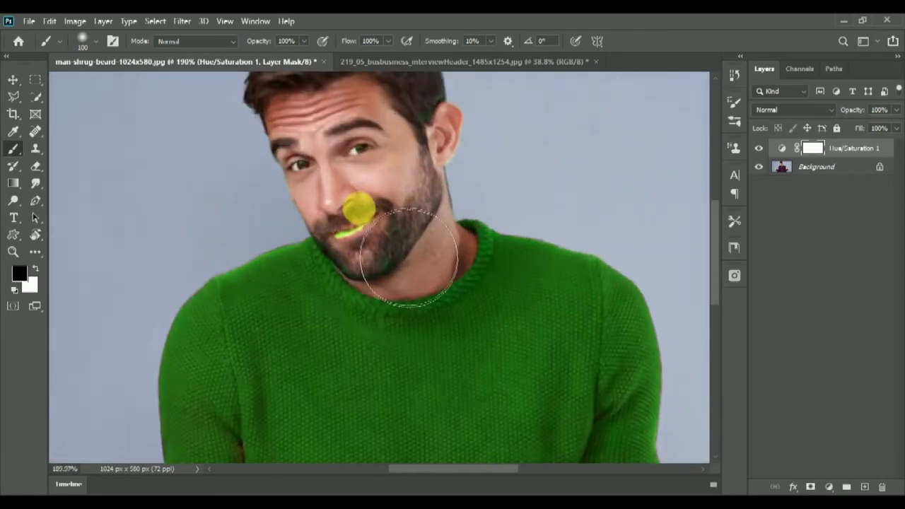
{"action": "scroll", "coordinate": [509, 205], "scroll_direction": "down", "scroll_amount": 1}
{"action": "scroll", "coordinate": [629, 226], "scroll_direction": "down", "scroll_amount": 2}
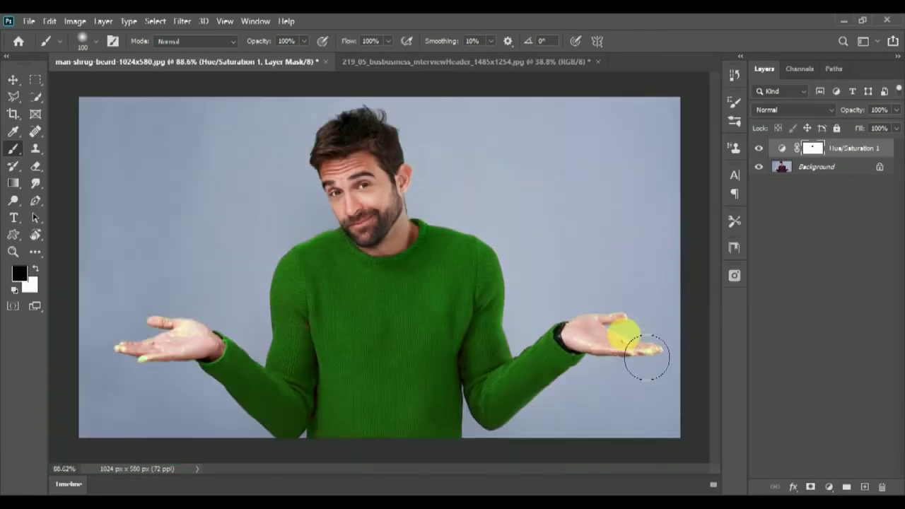
{"action": "scroll", "coordinate": [622, 322], "scroll_direction": "up", "scroll_amount": 2}
{"action": "mouse_move", "coordinate": [643, 332]}
{"action": "left_mouse_down"}
{"action": "mouse_move", "coordinate": [669, 359]}
{"action": "mouse_move", "coordinate": [651, 353]}
{"action": "mouse_move", "coordinate": [619, 377]}
{"action": "mouse_move", "coordinate": [619, 405]}
{"action": "mouse_move", "coordinate": [713, 421]}
{"action": "mouse_move", "coordinate": [702, 437]}
{"action": "mouse_move", "coordinate": [642, 384]}
{"action": "mouse_move", "coordinate": [674, 417]}
{"action": "left_mouse_up"}
{"action": "scroll", "coordinate": [549, 394], "scroll_direction": "down", "scroll_amount": 2}
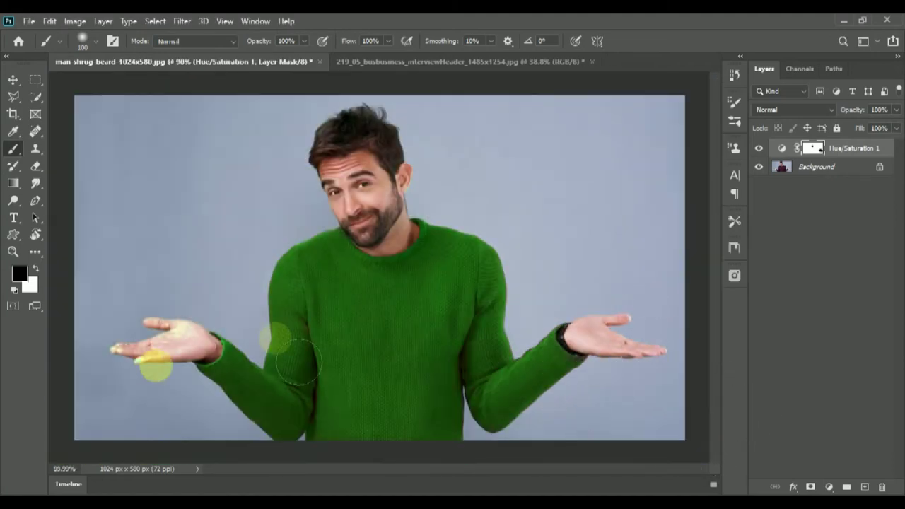
{"action": "scroll", "coordinate": [160, 353], "scroll_direction": "up", "scroll_amount": 2}
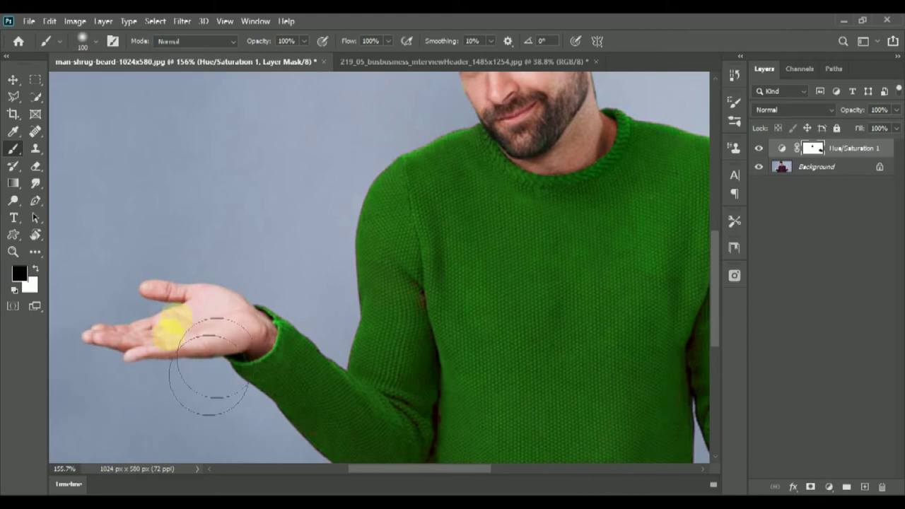
{"action": "scroll", "coordinate": [212, 318], "scroll_direction": "down", "scroll_amount": 6}
{"action": "scroll", "coordinate": [309, 276], "scroll_direction": "up", "scroll_amount": 1}
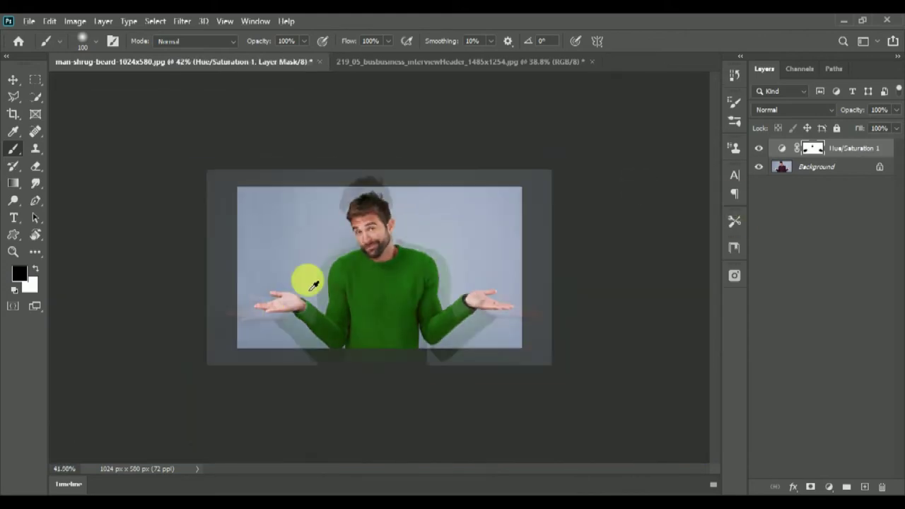
{"action": "scroll", "coordinate": [381, 240], "scroll_direction": "up", "scroll_amount": 1}
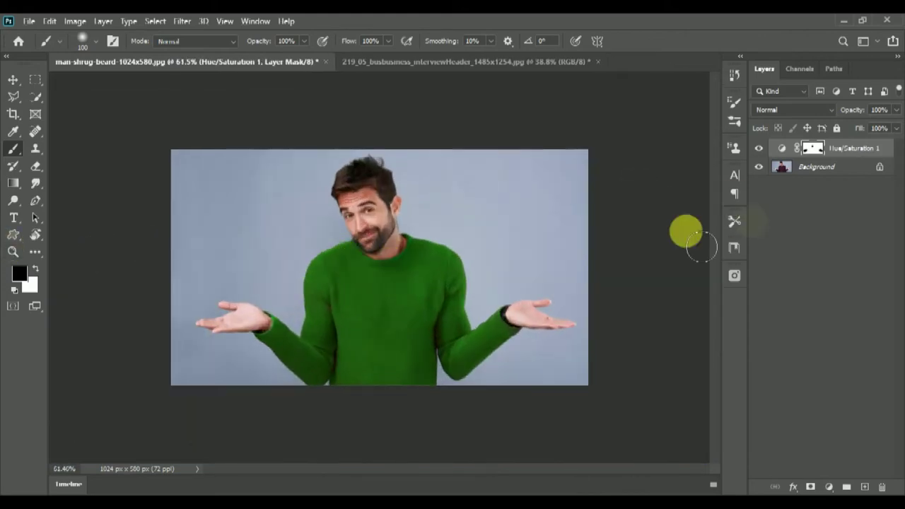
{"action": "left_click", "coordinate": [759, 149]}
{"action": "left_click", "coordinate": [766, 151]}
{"action": "left_click", "coordinate": [766, 151]}
{"action": "left_click", "coordinate": [766, 150]}
{"action": "left_click", "coordinate": [767, 151]}
{"action": "left_click", "coordinate": [766, 152]}
{"action": "left_click", "coordinate": [766, 152]}
{"action": "left_click", "coordinate": [766, 151]}
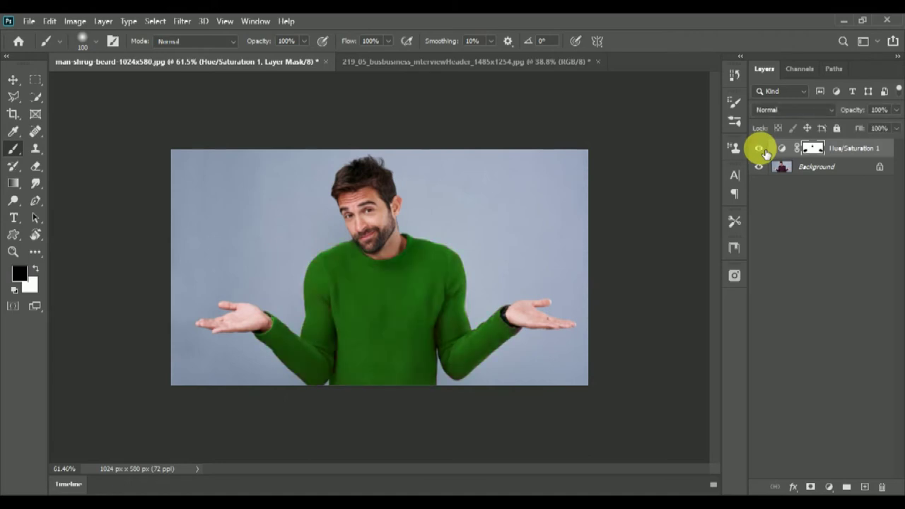
{"action": "left_click", "coordinate": [767, 151]}
{"action": "left_click", "coordinate": [766, 151]}
{"action": "scroll", "coordinate": [360, 297], "scroll_direction": "up", "scroll_amount": 2}
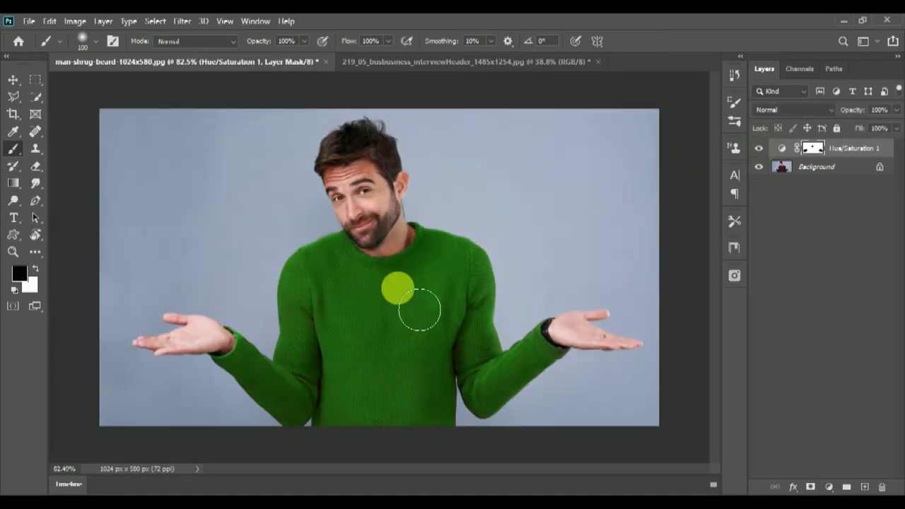
{"action": "scroll", "coordinate": [419, 310], "scroll_direction": "up", "scroll_amount": 1}
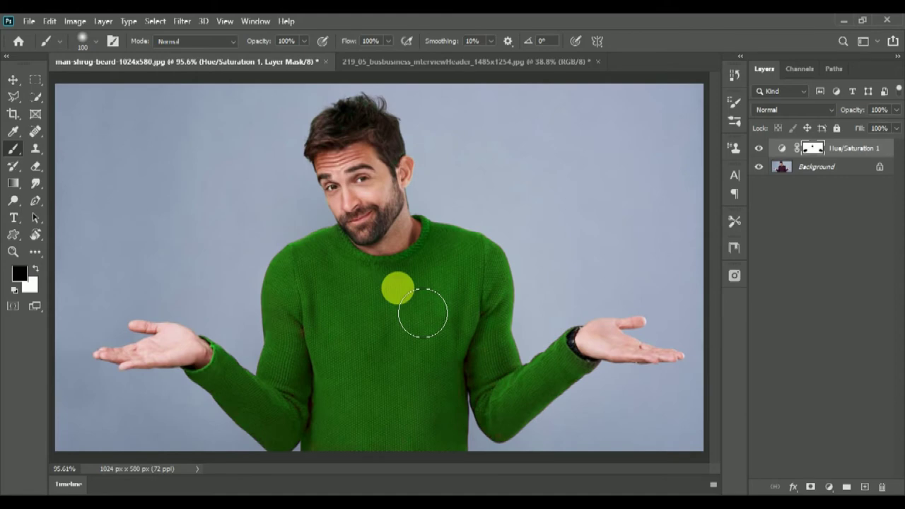
{"action": "left_click", "coordinate": [412, 58]}
Step: Fit the portrait photo on screen and add a Hue/Saturation adjustment layer
{"action": "key", "text": "x"}
{"action": "key", "text": "ctrl+0"}
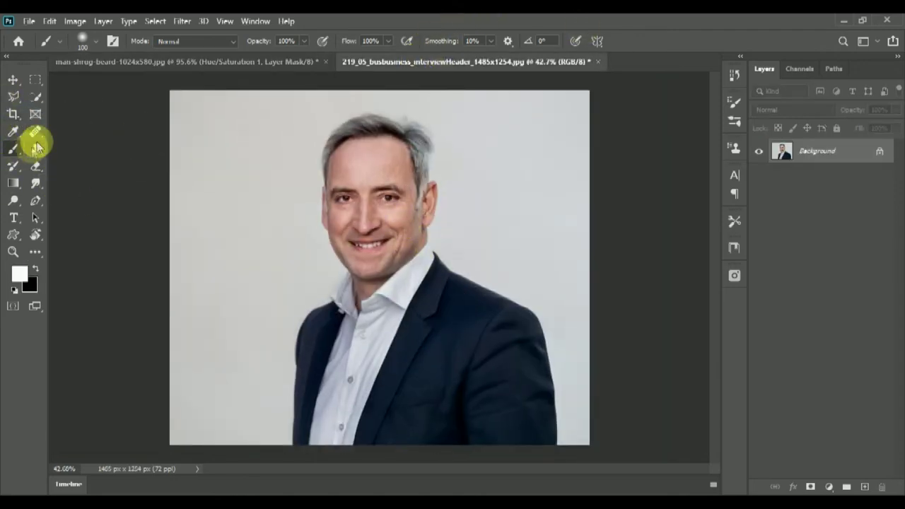
{"action": "left_click", "coordinate": [830, 486]}
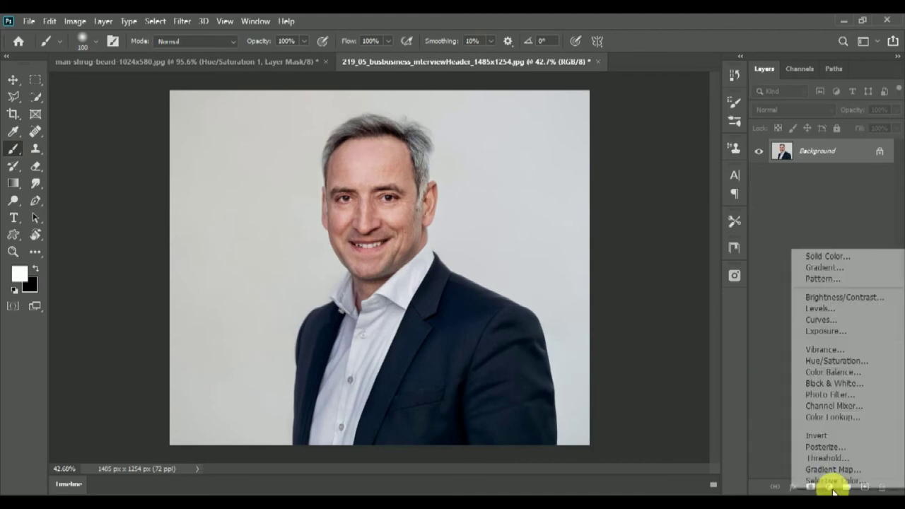
{"action": "left_click", "coordinate": [852, 361]}
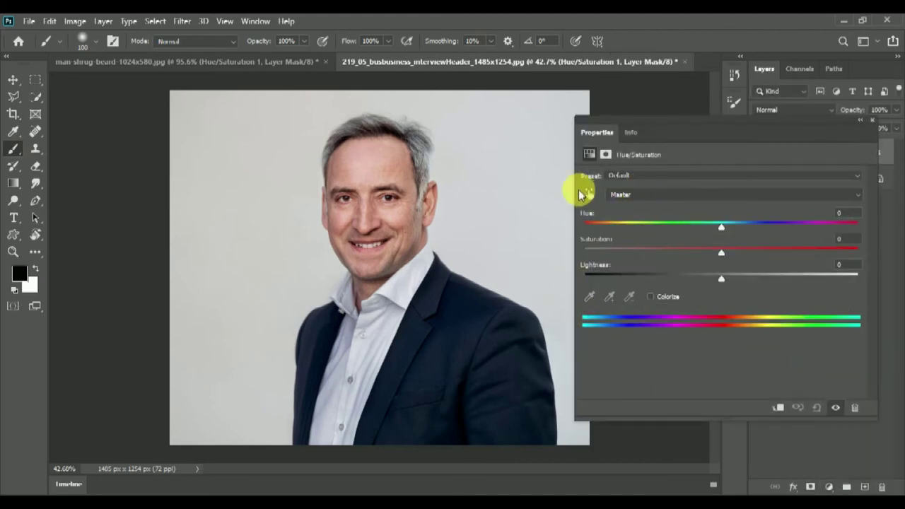
Step: Target the Blues at Hue +180 and Saturation +100, narrowing the range toward the jacket
{"action": "left_click", "coordinate": [588, 194]}
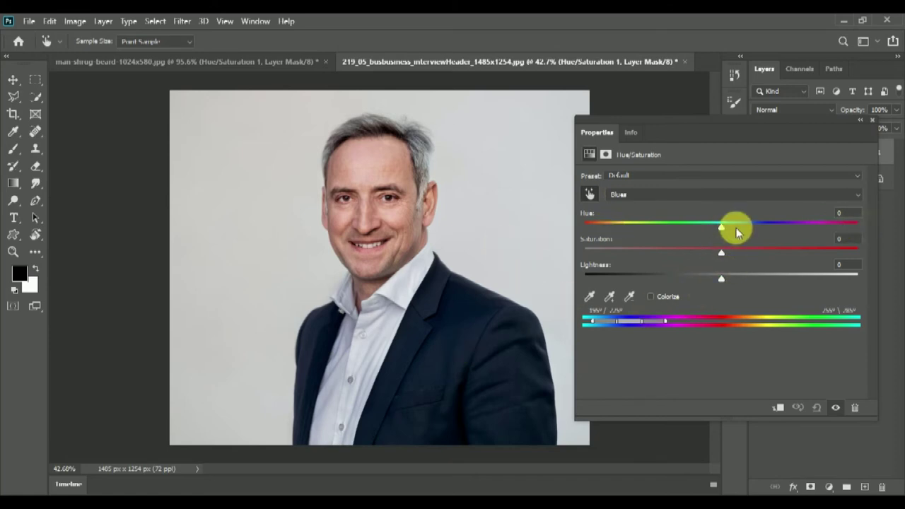
{"action": "left_click_drag", "start_coordinate": [723, 228], "coordinate": [868, 227]}
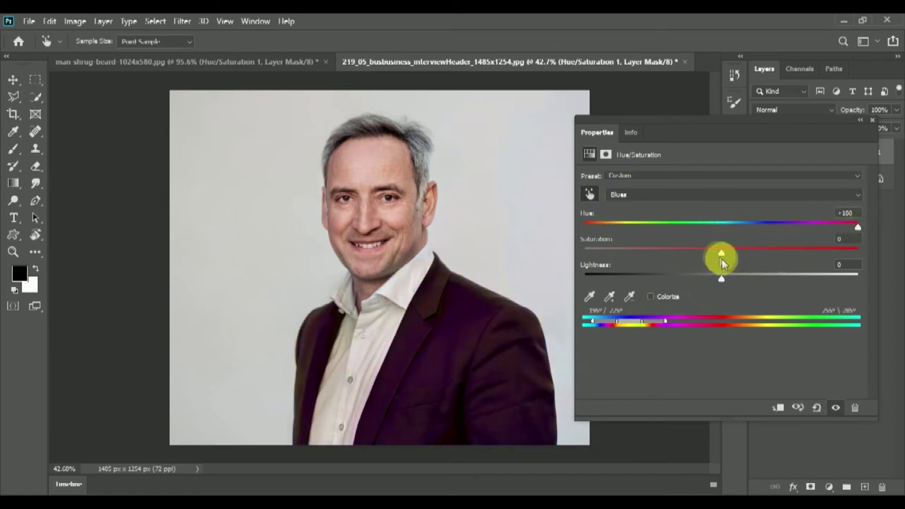
{"action": "left_click_drag", "start_coordinate": [730, 258], "coordinate": [863, 253]}
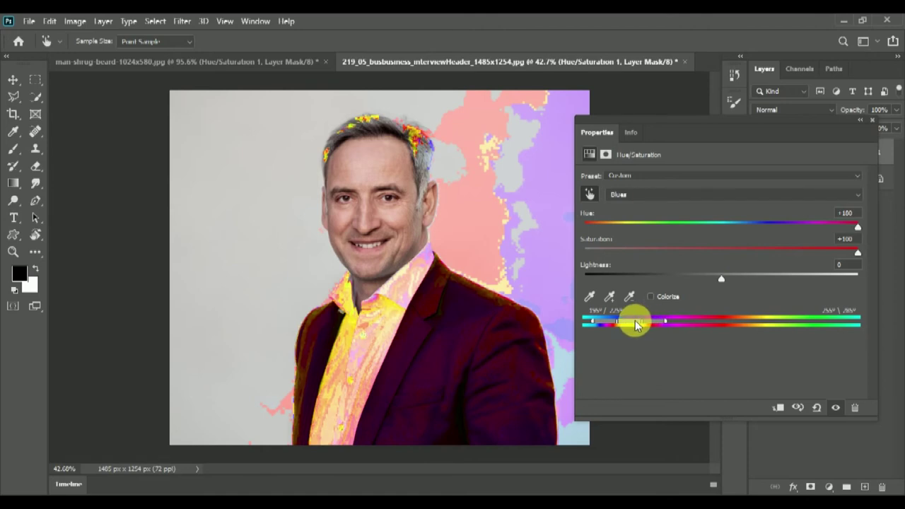
{"action": "left_click_drag", "start_coordinate": [633, 324], "coordinate": [601, 326]}
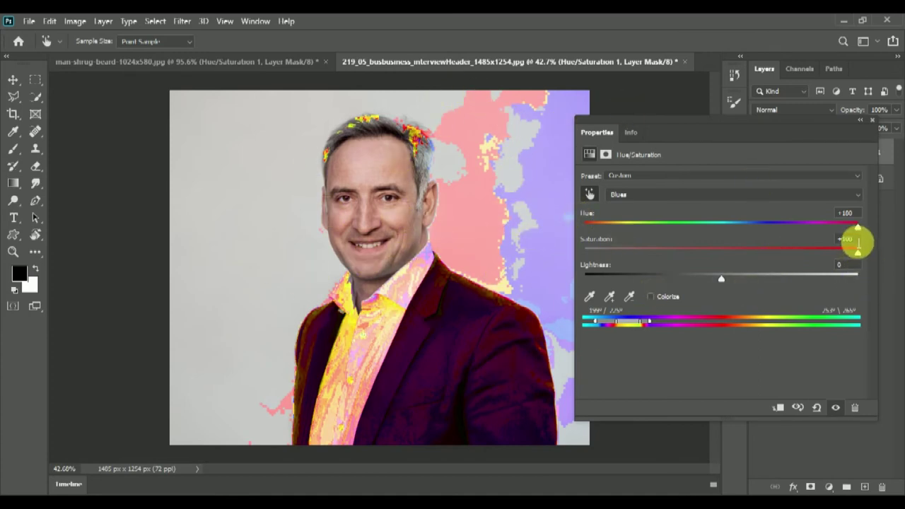
Step: Reset Blues Saturation to 0, then set Hue +110 and Saturation +50 for a green suit
{"action": "left_click", "coordinate": [860, 240]}
{"action": "type", "text": "0"}
{"action": "key", "text": "Return"}
{"action": "left_click_drag", "start_coordinate": [859, 229], "coordinate": [619, 228]}
{"action": "left_click", "coordinate": [797, 253]}
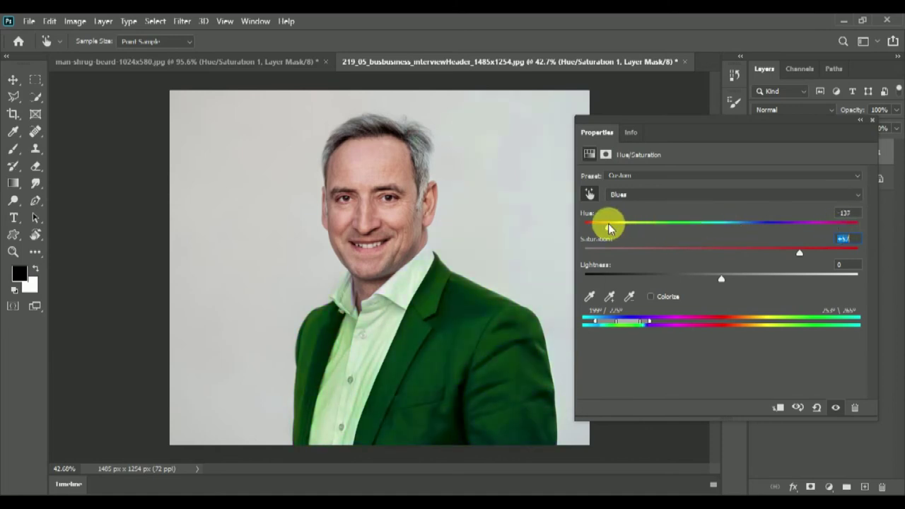
{"action": "left_click_drag", "start_coordinate": [781, 256], "coordinate": [790, 254]}
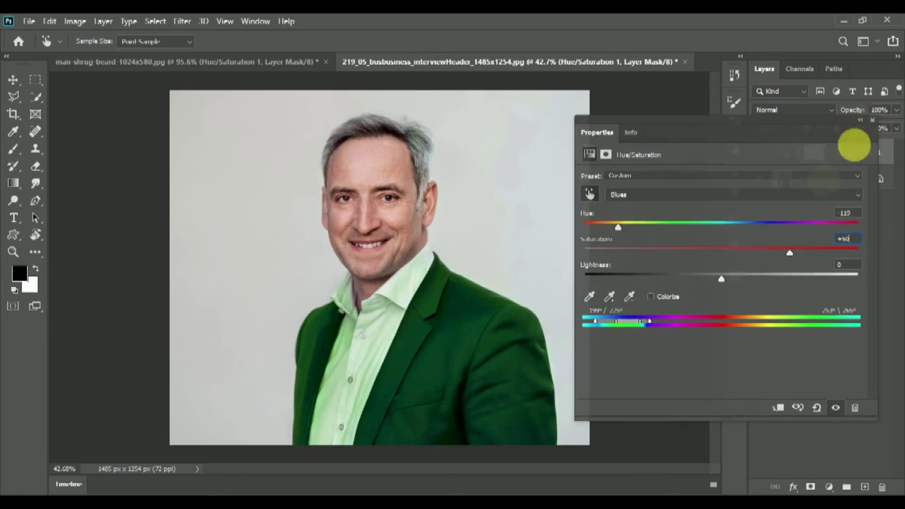
{"action": "left_click", "coordinate": [873, 121]}
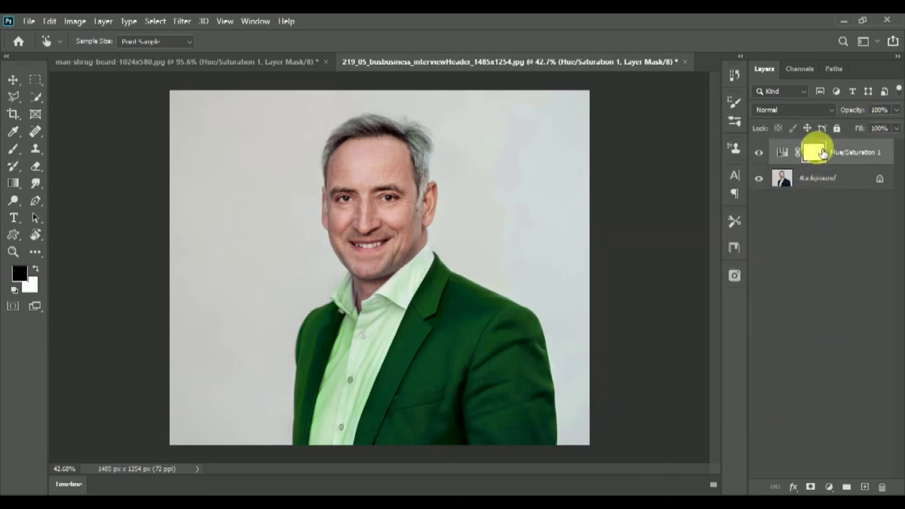
Step: Paint black on the mask to restore the shirt collar to white
{"action": "left_click", "coordinate": [12, 148]}
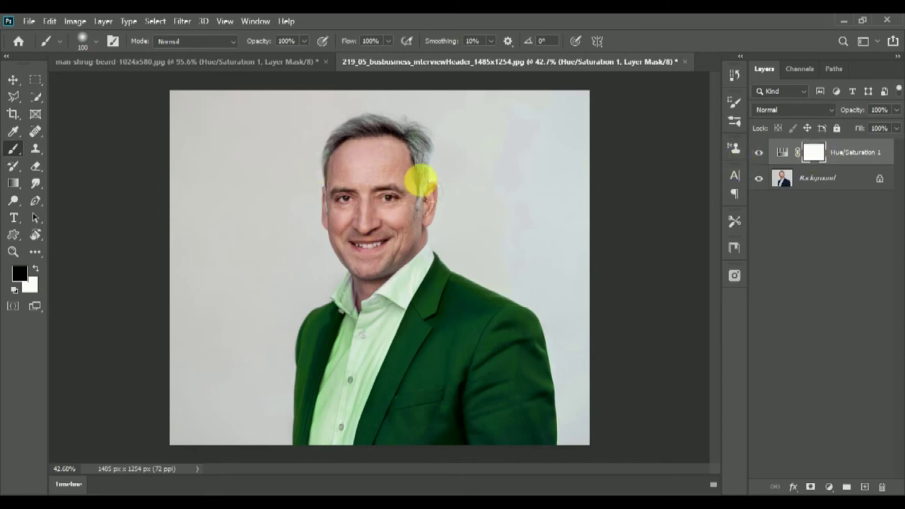
{"action": "scroll", "coordinate": [370, 283], "scroll_direction": "up", "scroll_amount": 2}
{"action": "mouse_move", "coordinate": [334, 318]}
{"action": "left_mouse_down"}
{"action": "mouse_move", "coordinate": [354, 305]}
{"action": "mouse_move", "coordinate": [339, 309]}
{"action": "mouse_move", "coordinate": [378, 356]}
{"action": "mouse_move", "coordinate": [404, 338]}
{"action": "mouse_move", "coordinate": [453, 259]}
{"action": "mouse_move", "coordinate": [349, 441]}
{"action": "mouse_move", "coordinate": [336, 430]}
{"action": "mouse_move", "coordinate": [355, 357]}
{"action": "mouse_move", "coordinate": [362, 382]}
{"action": "mouse_move", "coordinate": [401, 234]}
{"action": "mouse_move", "coordinate": [458, 190]}
{"action": "mouse_move", "coordinate": [398, 328]}
{"action": "mouse_move", "coordinate": [415, 294]}
{"action": "mouse_move", "coordinate": [414, 235]}
{"action": "mouse_move", "coordinate": [378, 329]}
{"action": "mouse_move", "coordinate": [370, 283]}
{"action": "left_mouse_up"}
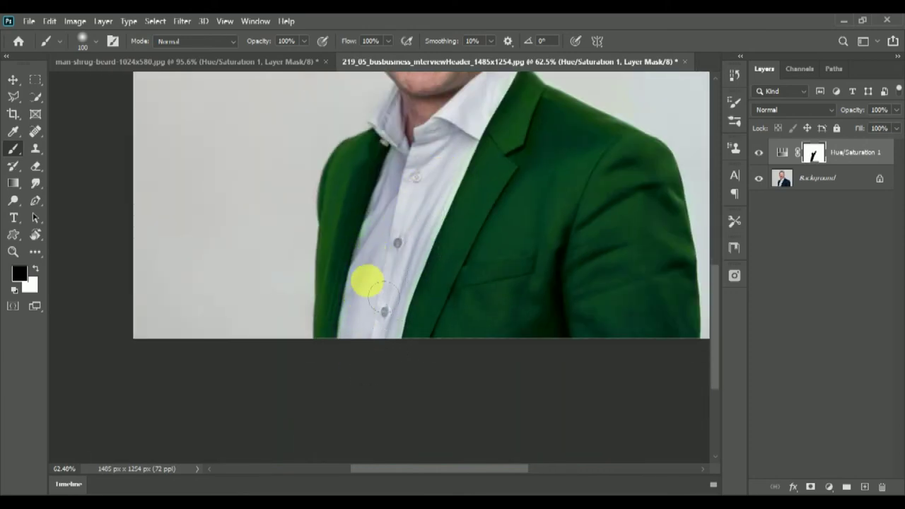
Step: Enlarge the brush to 250 and mask the green off the grey background
{"action": "key", "text": "ctrl+0"}
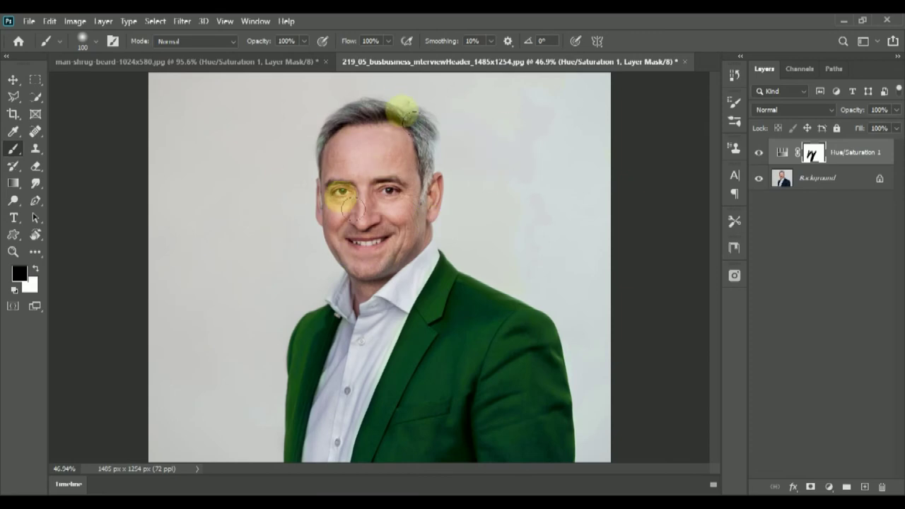
{"action": "scroll", "coordinate": [568, 177], "scroll_direction": "down", "scroll_amount": 1}
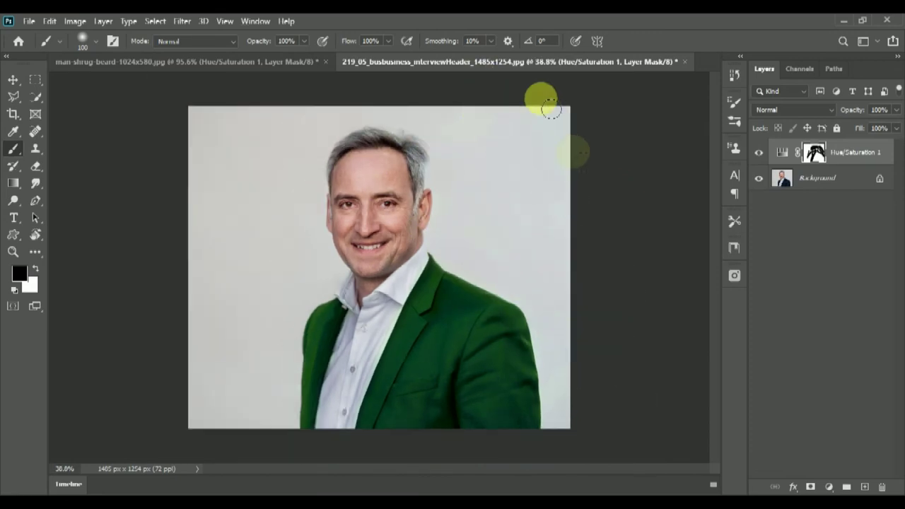
{"action": "key", "text": "bracketright"}
{"action": "key", "text": "bracketright"}
{"action": "key", "text": "bracketright"}
{"action": "key", "text": "bracketright"}
{"action": "key", "text": "bracketright"}
{"action": "left_click", "coordinate": [535, 186]}
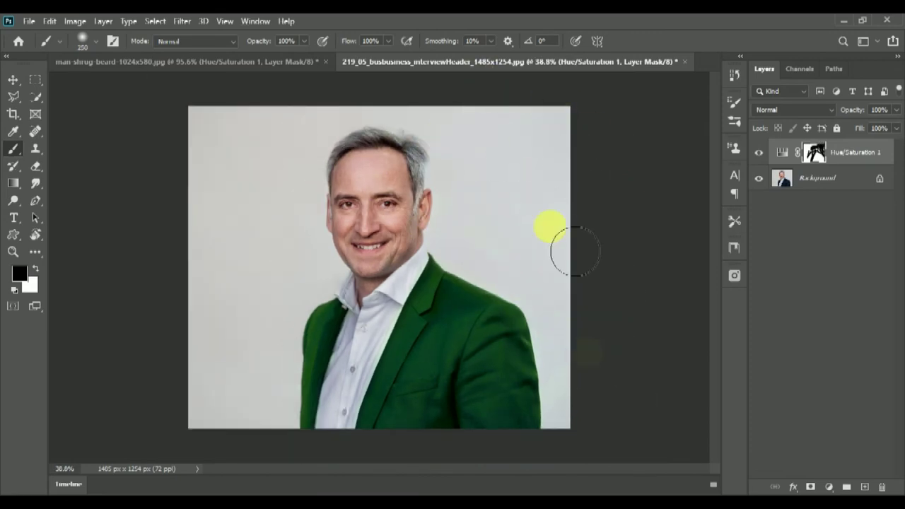
{"action": "left_click", "coordinate": [468, 143]}
{"action": "mouse_move", "coordinate": [468, 144]}
{"action": "left_mouse_down"}
{"action": "mouse_move", "coordinate": [231, 228]}
{"action": "mouse_move", "coordinate": [224, 125]}
{"action": "left_mouse_up"}
{"action": "scroll", "coordinate": [461, 370], "scroll_direction": "up", "scroll_amount": 8}
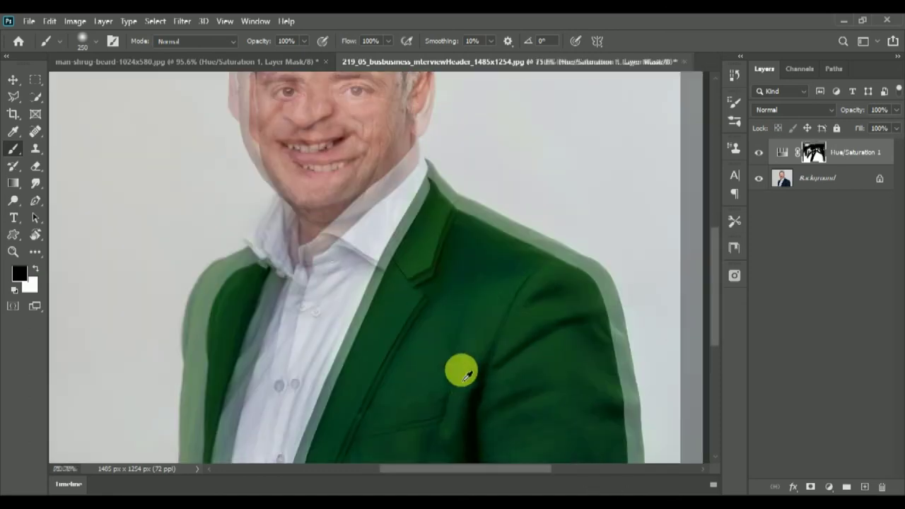
{"action": "scroll", "coordinate": [478, 342], "scroll_direction": "down", "scroll_amount": 4}
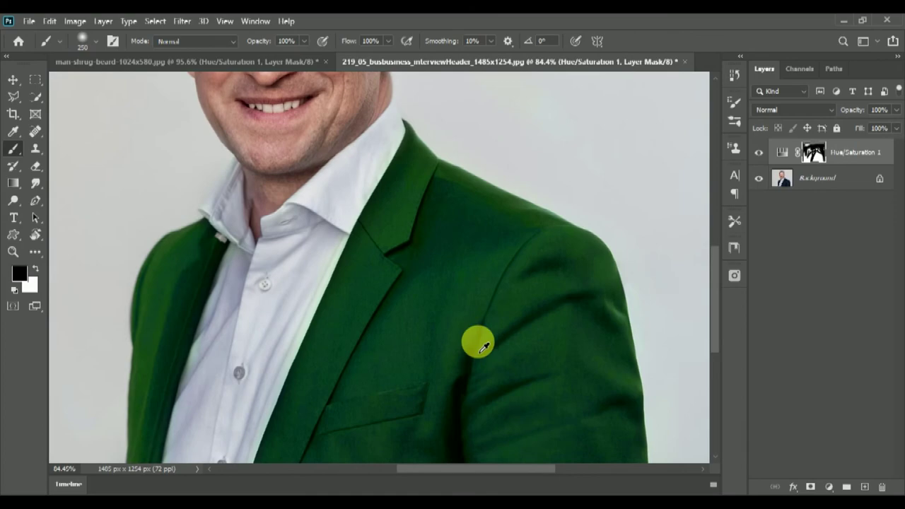
{"action": "key", "text": "v"}
{"action": "scroll", "coordinate": [485, 326], "scroll_direction": "up", "scroll_amount": 3}
{"action": "scroll", "coordinate": [431, 304], "scroll_direction": "down", "scroll_amount": 2}
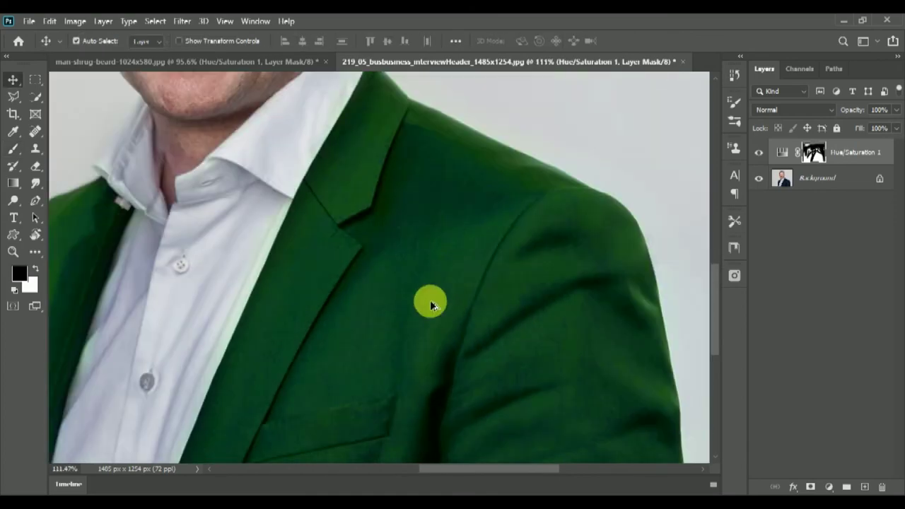
{"action": "scroll", "coordinate": [435, 319], "scroll_direction": "down", "scroll_amount": 3}
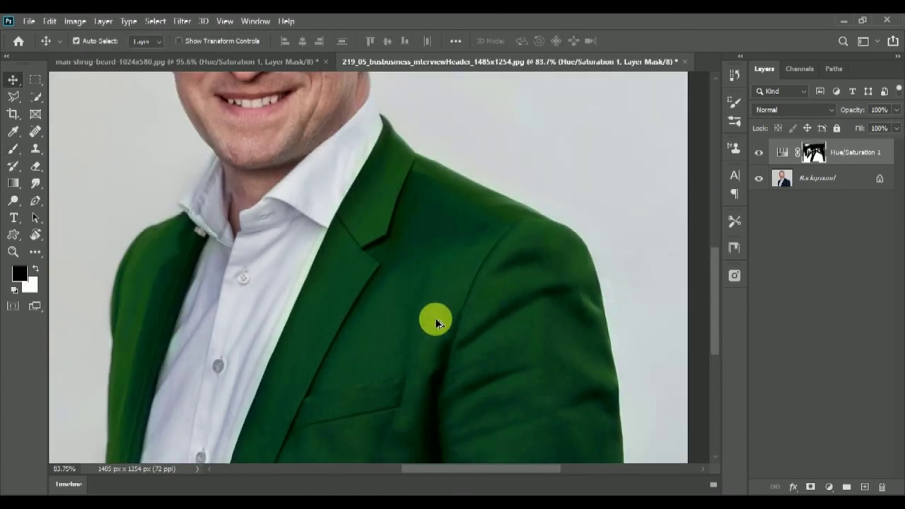
{"action": "scroll", "coordinate": [476, 287], "scroll_direction": "down", "scroll_amount": 2}
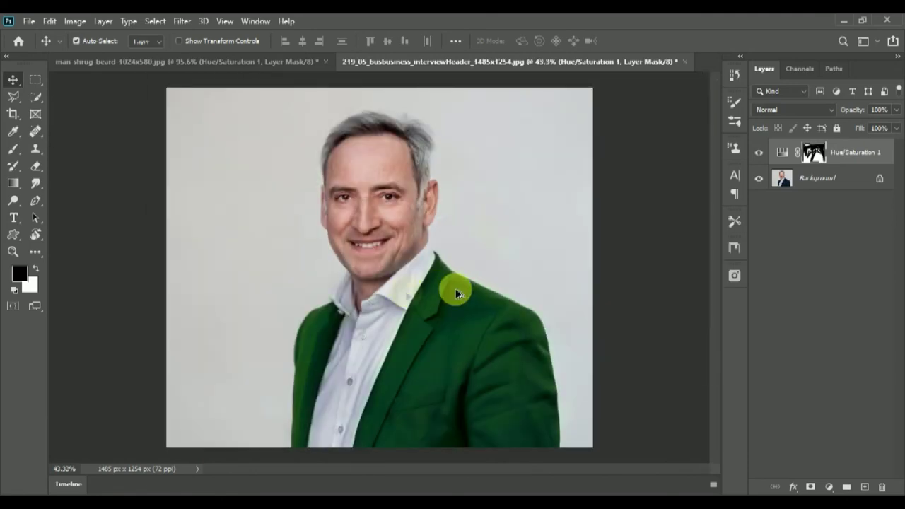